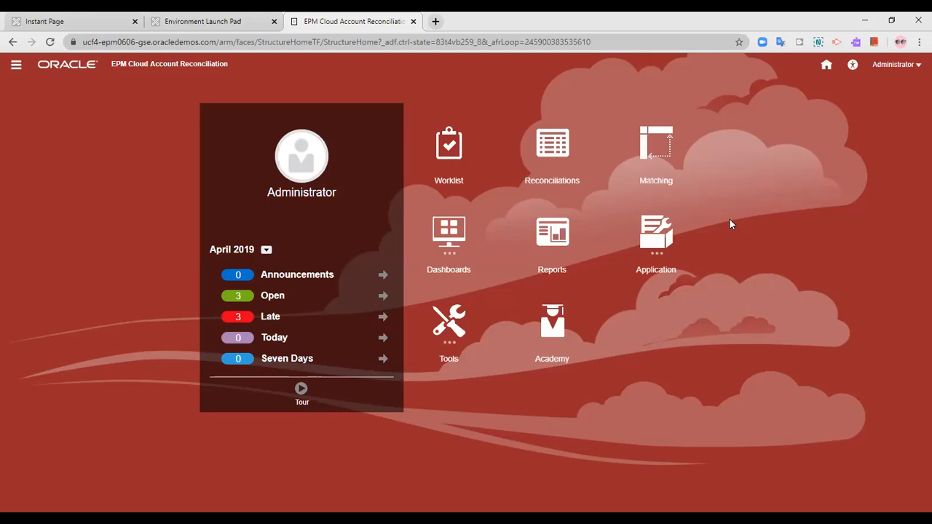
Step: Review the properties of the POS CASH CARD TM profile, then save and close it
{"action": "left_click", "coordinate": [668, 245]}
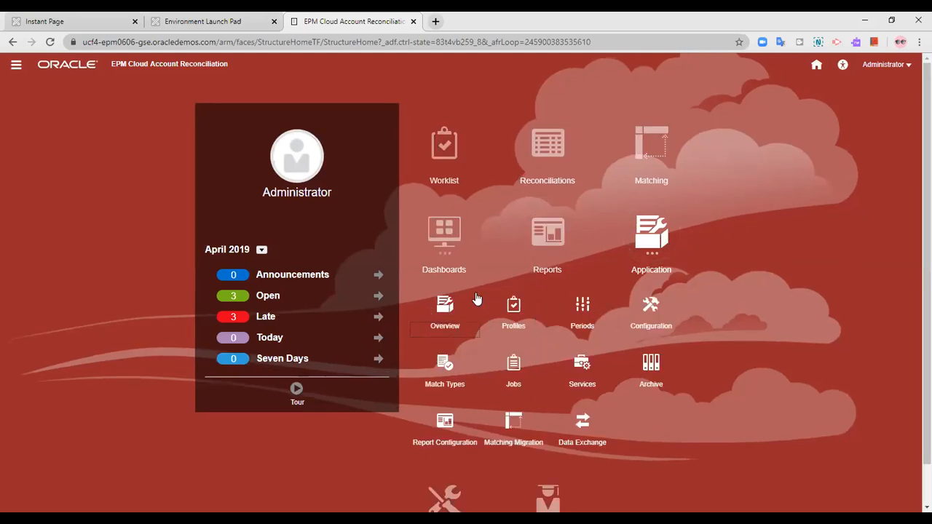
{"action": "left_click", "coordinate": [513, 313]}
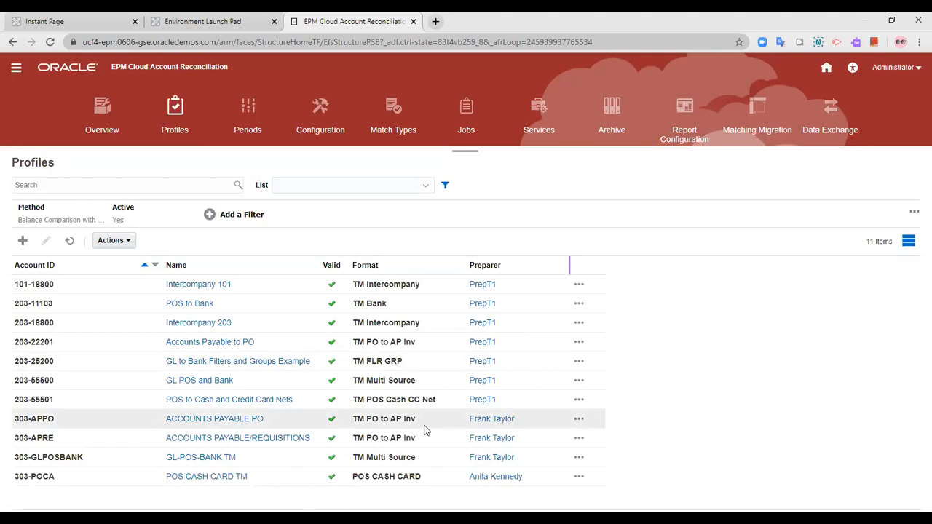
{"action": "left_click", "coordinate": [194, 478]}
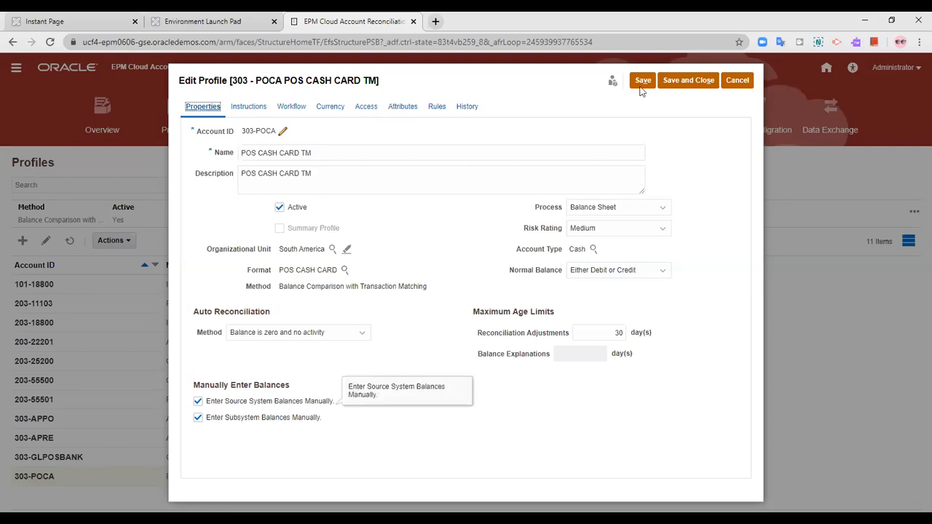
{"action": "left_click", "coordinate": [670, 80]}
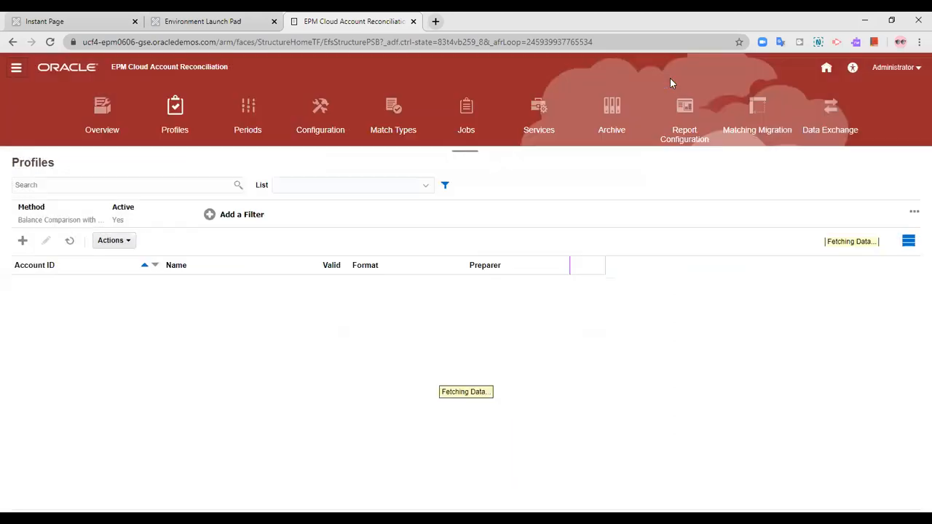
Step: Review the properties of the POS CASH CARD format in the configuration, then save and close it
{"action": "left_click", "coordinate": [311, 111]}
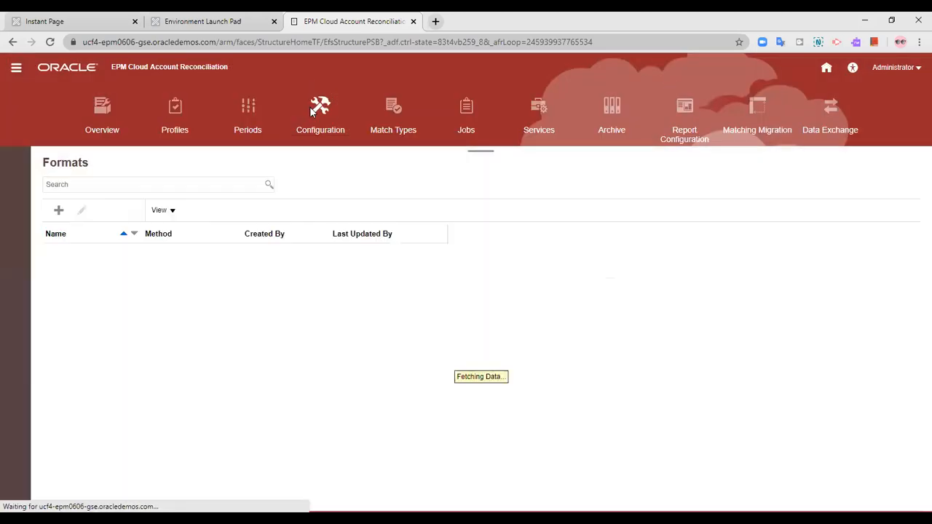
{"action": "scroll", "coordinate": [97, 435], "scroll_direction": "down", "scroll_amount": 3}
{"action": "scroll", "coordinate": [97, 434], "scroll_direction": "down", "scroll_amount": 3}
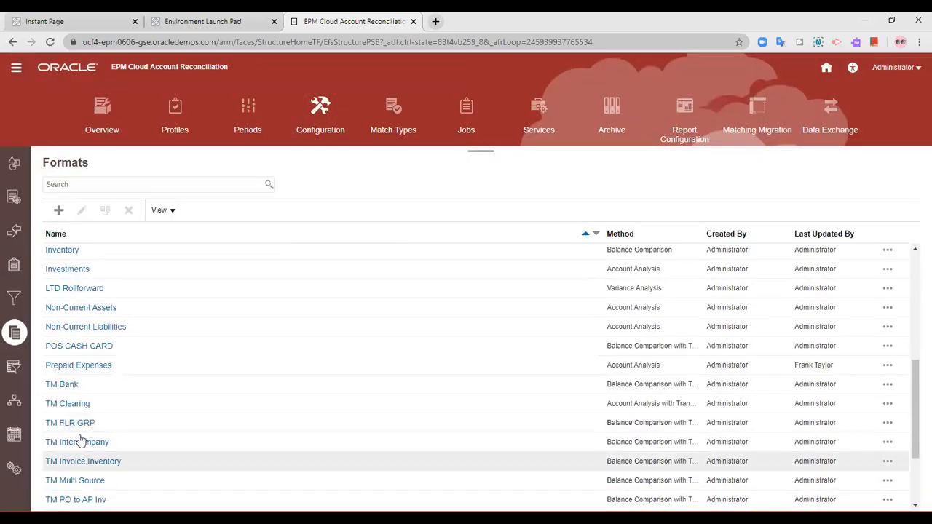
{"action": "left_click", "coordinate": [73, 347]}
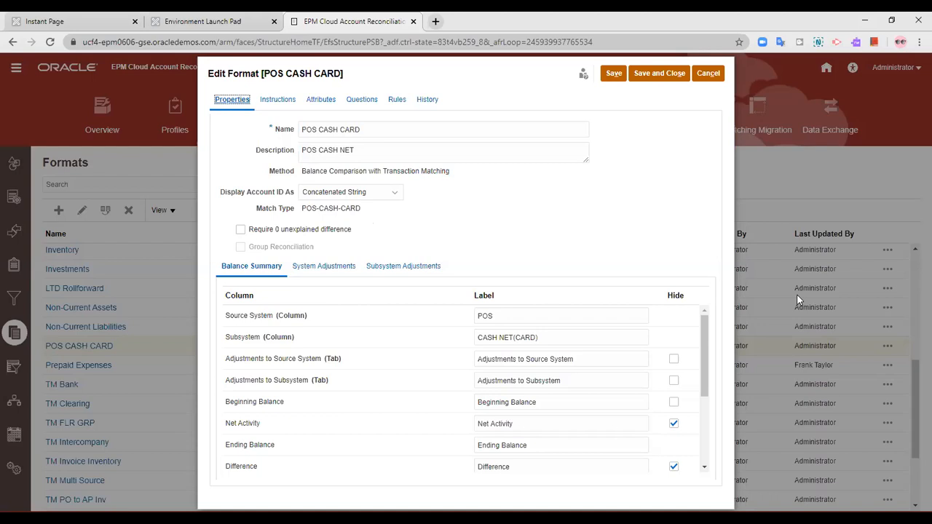
{"action": "left_click", "coordinate": [643, 75]}
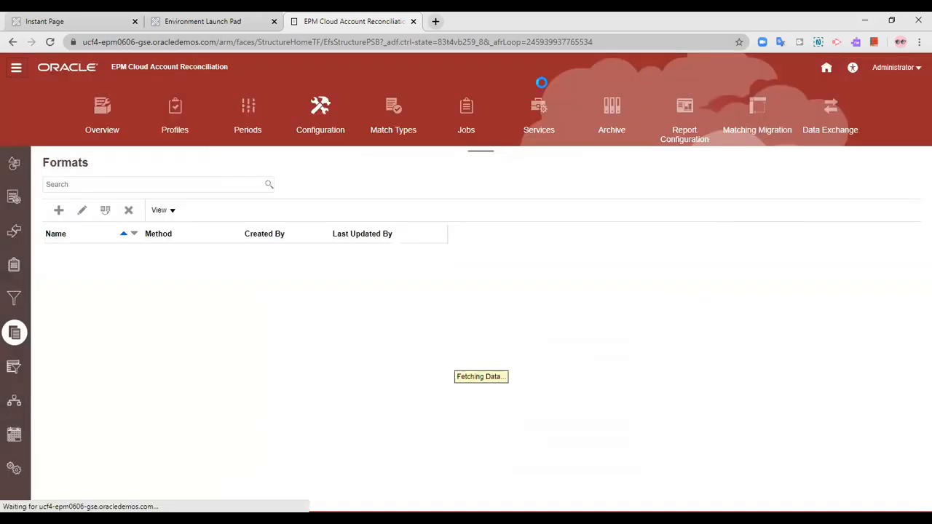
Step: Examine the attributes of the CASH-CARD and POS data sources in the POS-CASH-CARD match type
{"action": "left_click", "coordinate": [399, 116]}
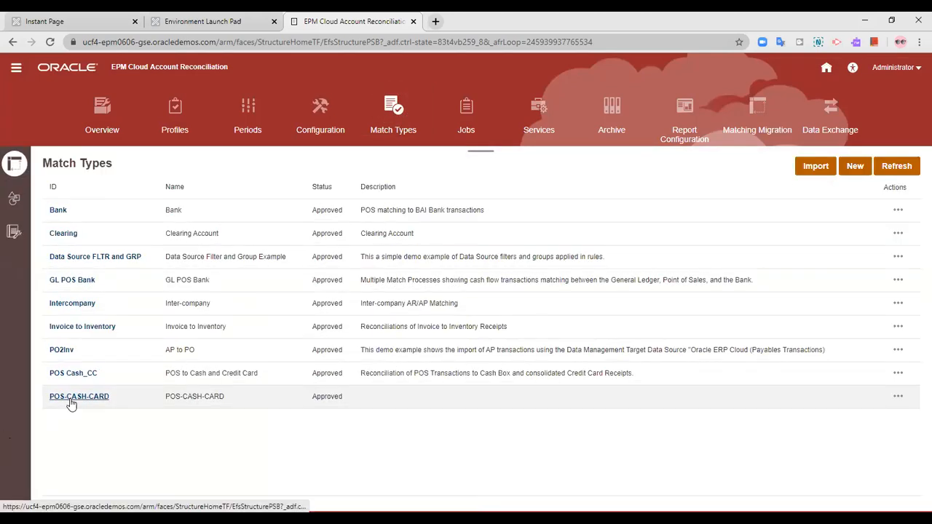
{"action": "left_click", "coordinate": [71, 401]}
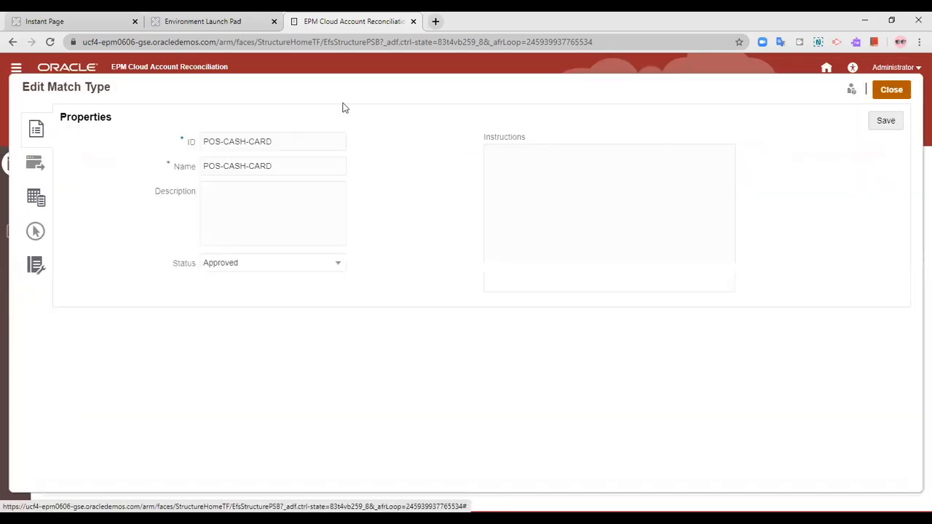
{"action": "left_click", "coordinate": [36, 165]}
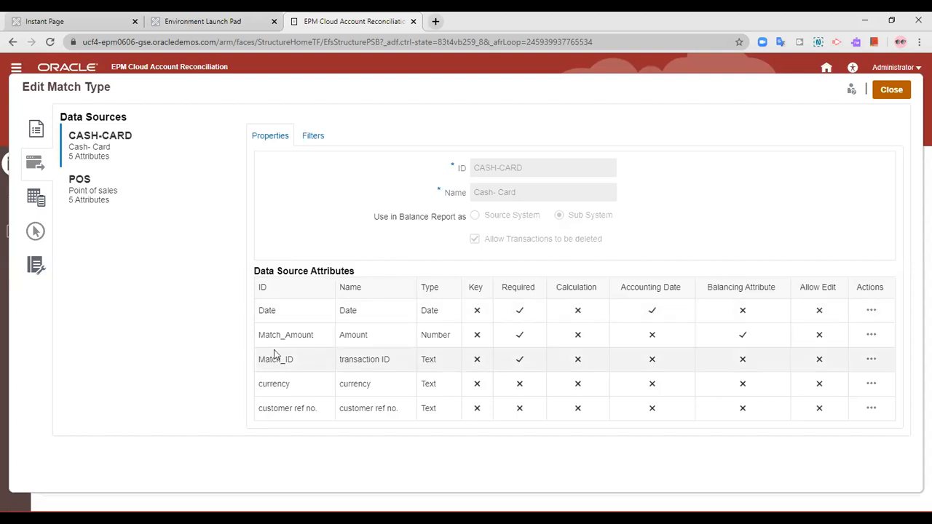
{"action": "left_click", "coordinate": [154, 208]}
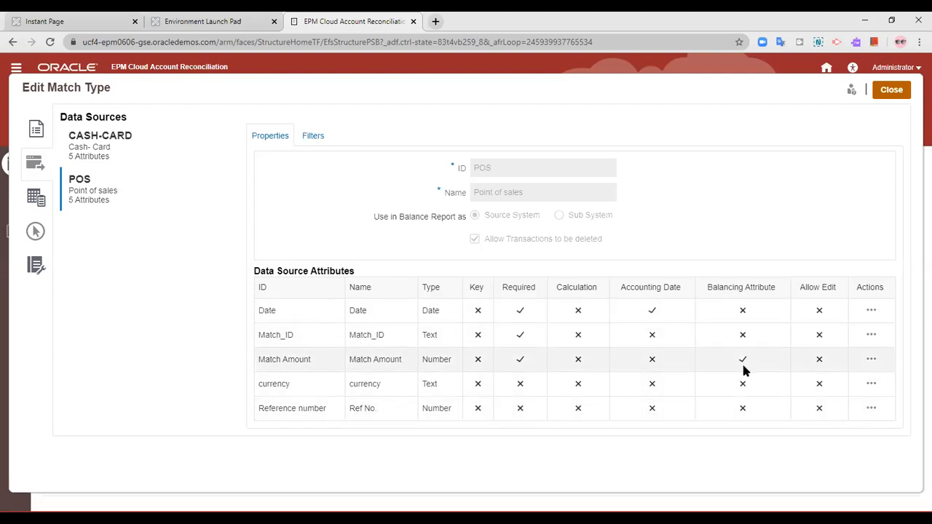
{"action": "left_click", "coordinate": [157, 154]}
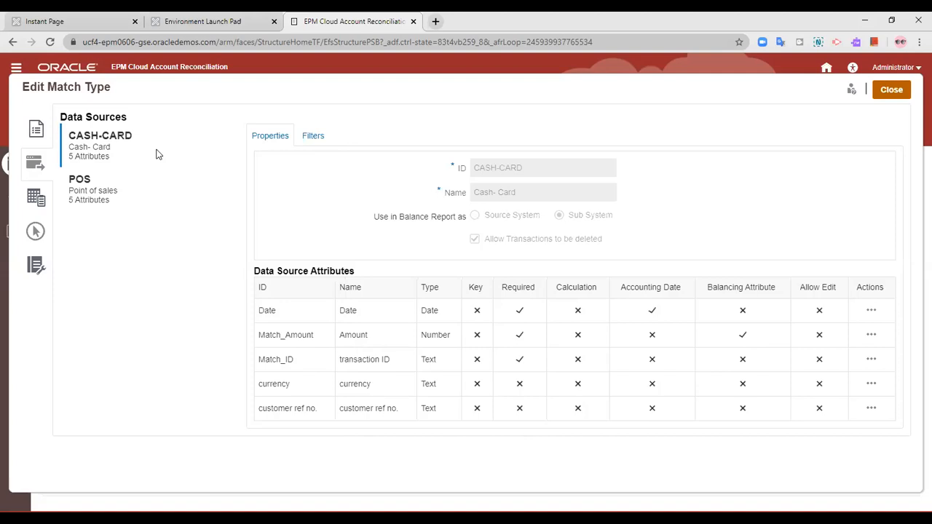
Step: Examine the POS-CASH match process and the conditions of its AMOUNT SUGGESTED rule, then close the match type
{"action": "left_click", "coordinate": [37, 233]}
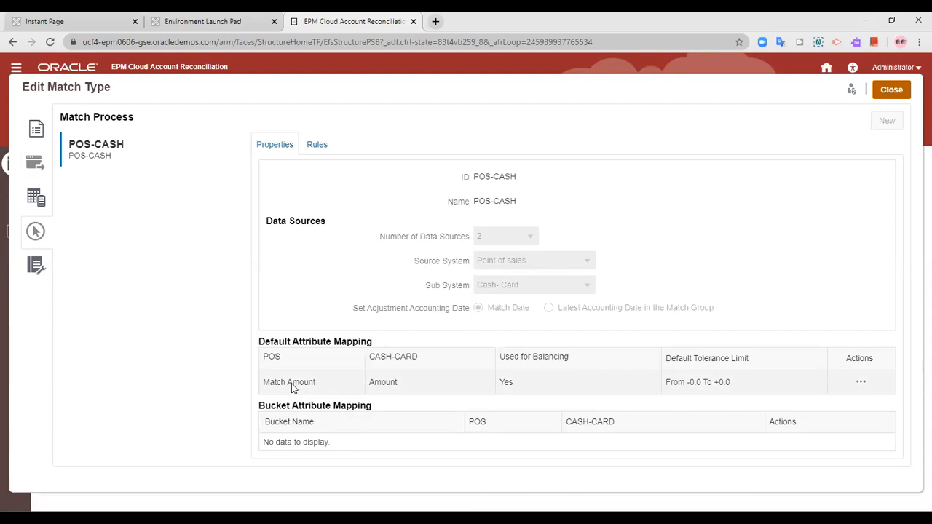
{"action": "left_click", "coordinate": [315, 149]}
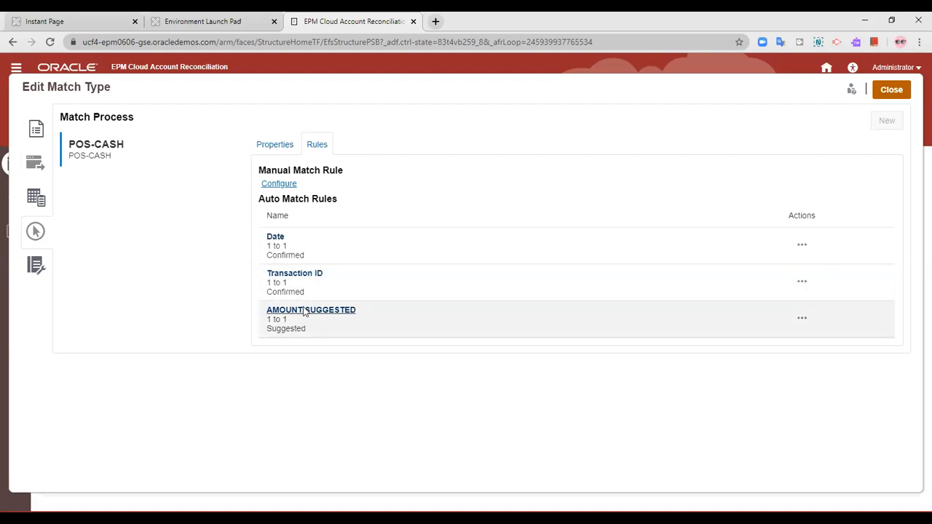
{"action": "left_click", "coordinate": [304, 312]}
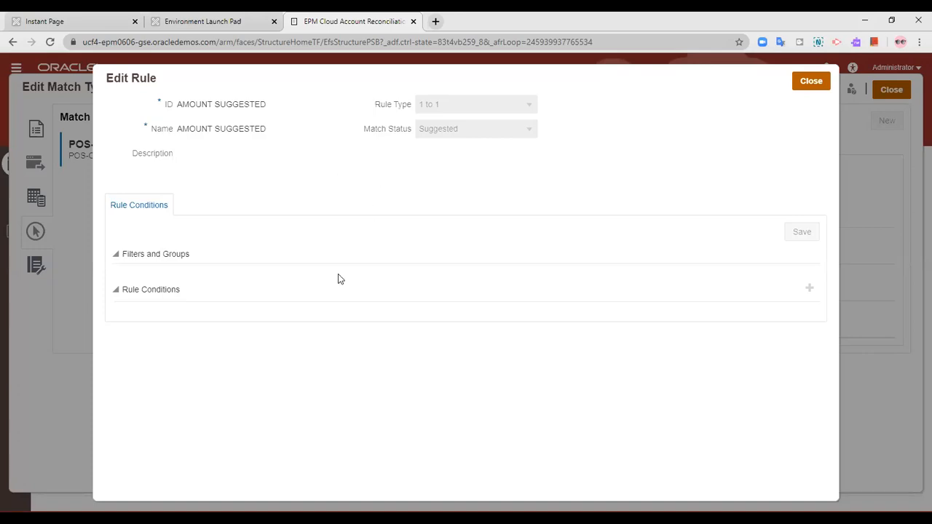
{"action": "left_click", "coordinate": [136, 205]}
{"action": "scroll", "coordinate": [335, 342], "scroll_direction": "down", "scroll_amount": 3}
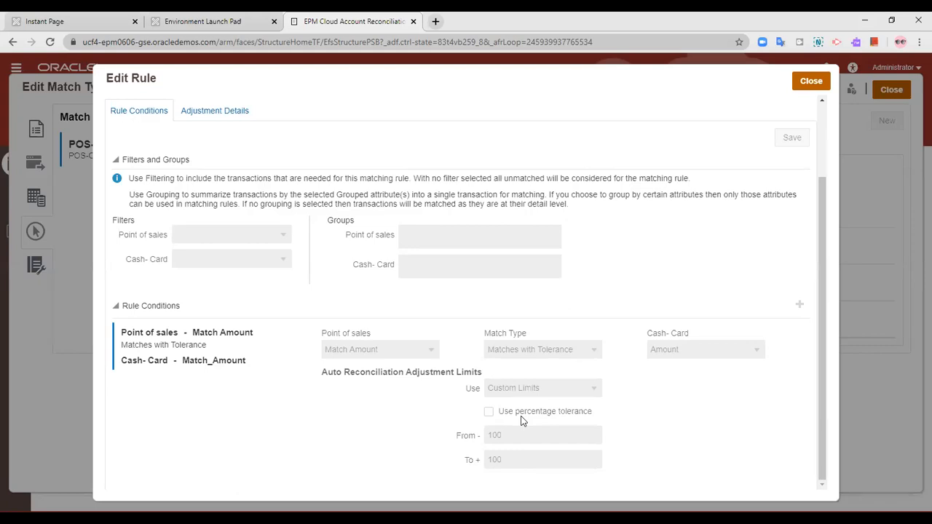
{"action": "scroll", "coordinate": [658, 258], "scroll_direction": "up", "scroll_amount": 2}
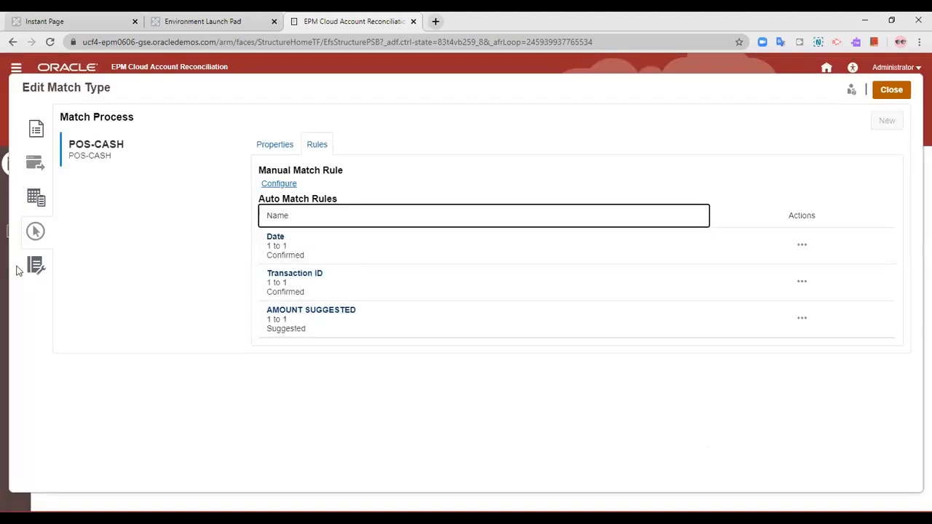
{"action": "left_click", "coordinate": [888, 91]}
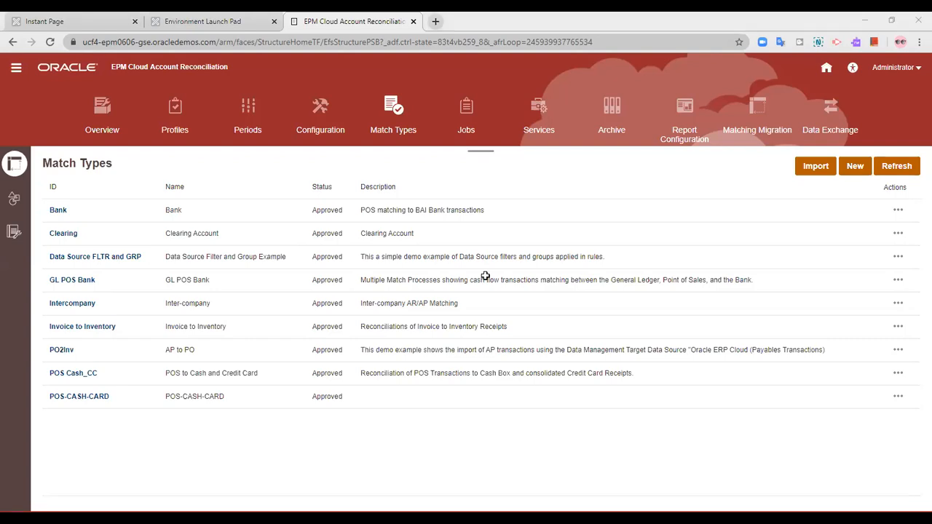
Step: Switch to Excel to review the POS and BANK transaction files, then return to Account Reconciliation in the browser
{"action": "key", "text": "alt+Tab"}
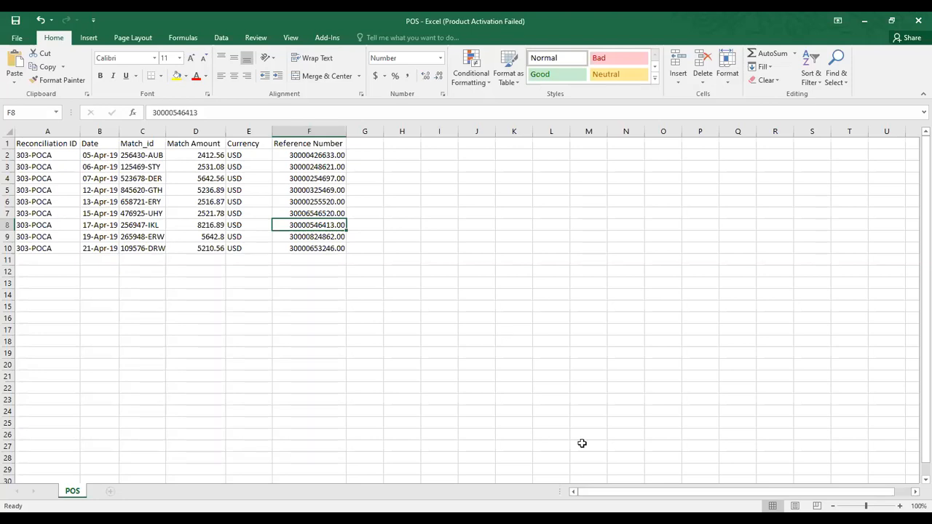
{"action": "key", "text": "alt+Tab"}
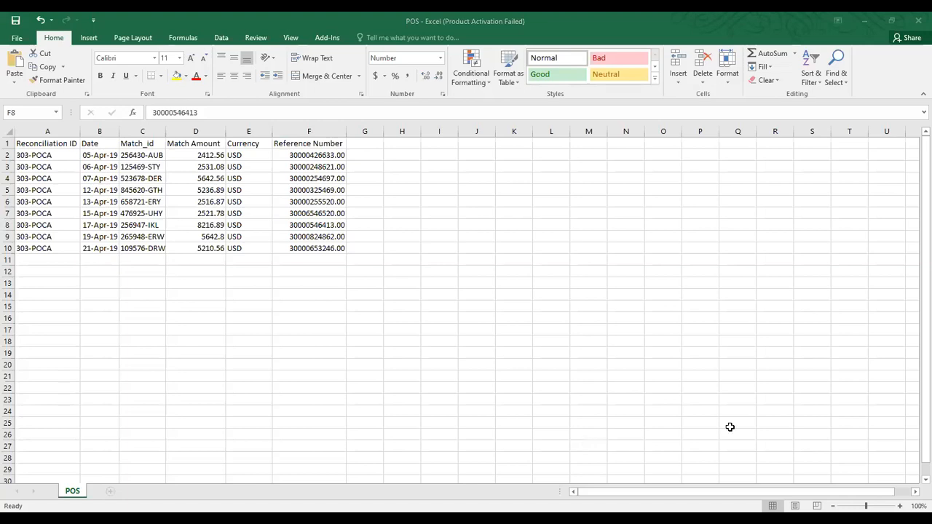
{"action": "key", "text": "alt+Tab"}
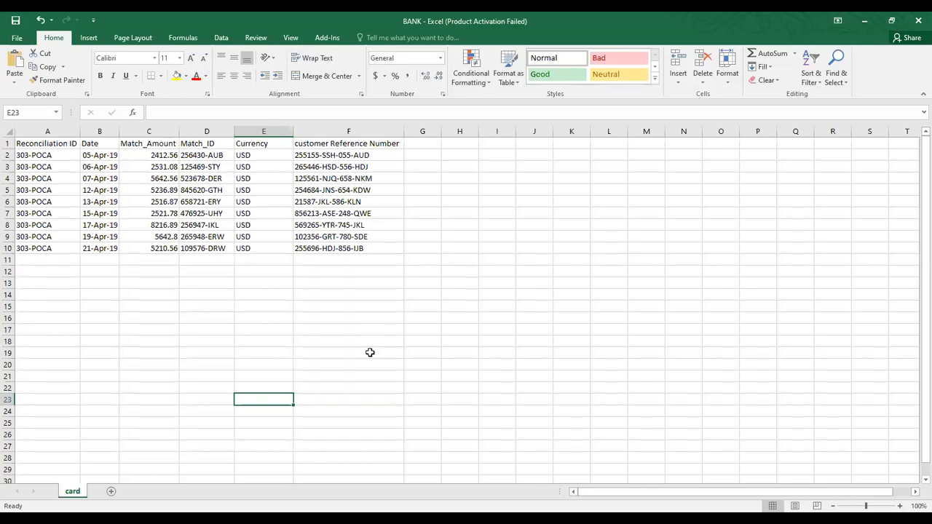
{"action": "key", "text": "alt+Tab"}
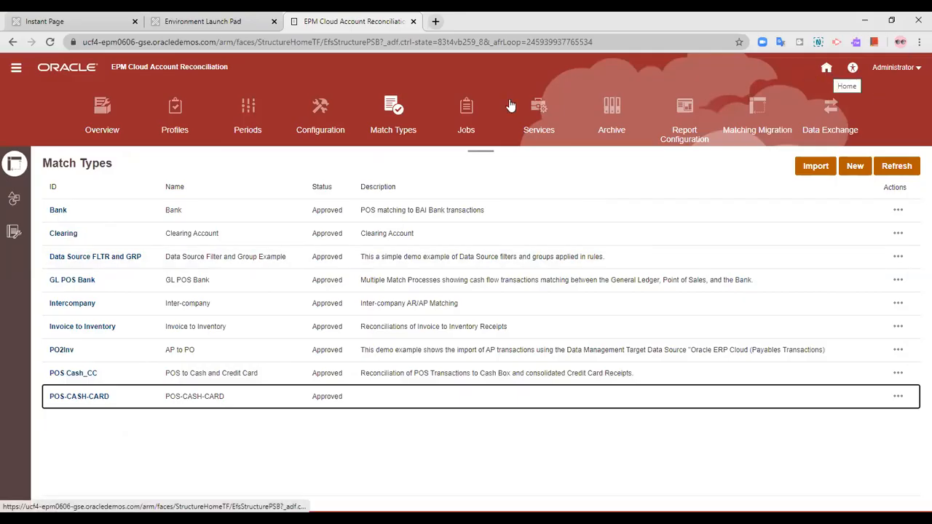
Step: Start a transaction import from the Transaction Matching jobs for the POS-CASH-CARD match type
{"action": "left_click", "coordinate": [476, 116]}
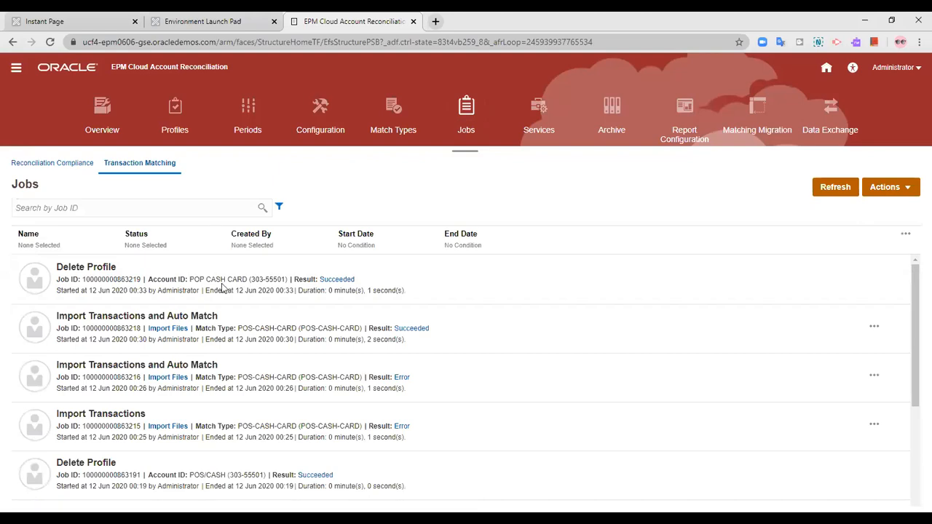
{"action": "left_click", "coordinate": [895, 190]}
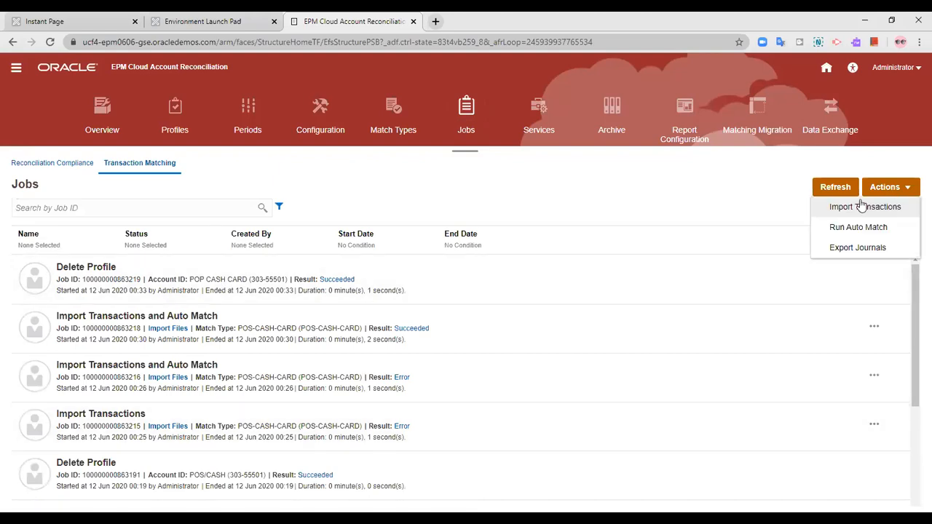
{"action": "left_click", "coordinate": [864, 206]}
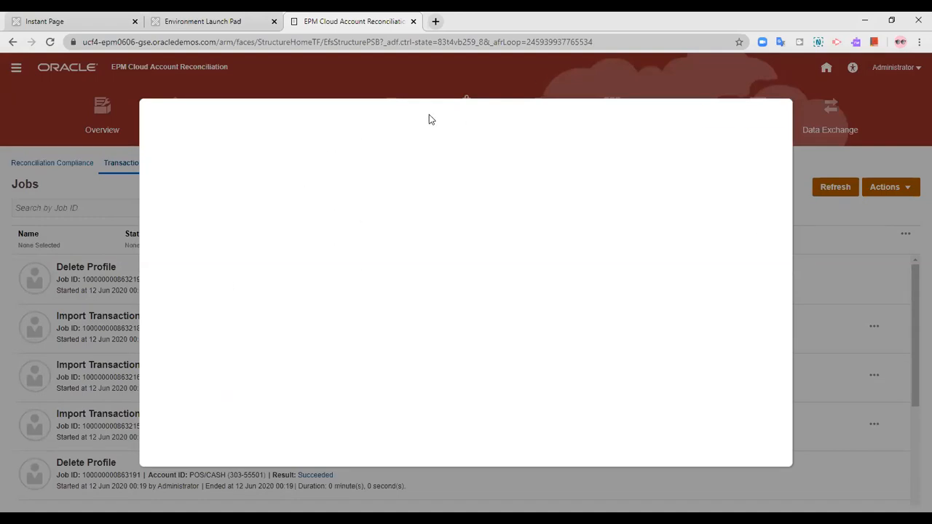
{"action": "left_click", "coordinate": [436, 150]}
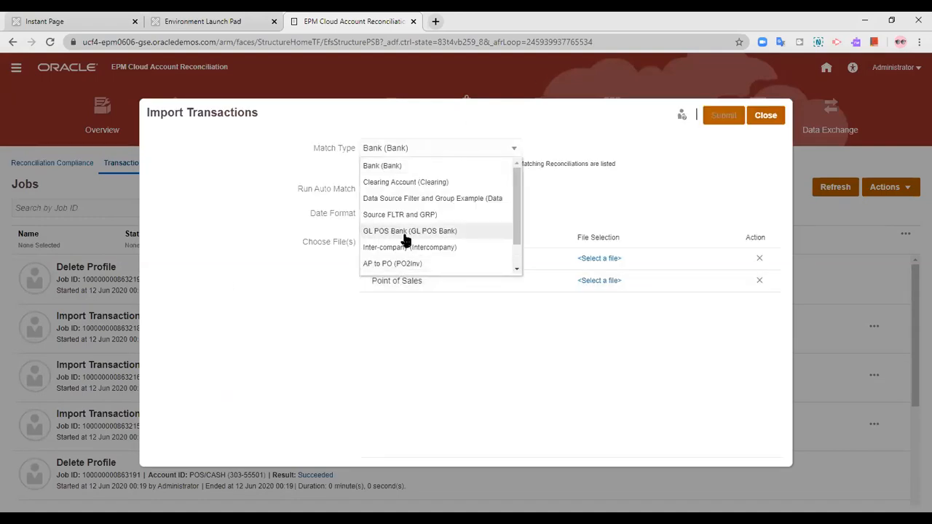
{"action": "scroll", "coordinate": [406, 240], "scroll_direction": "down", "scroll_amount": 1}
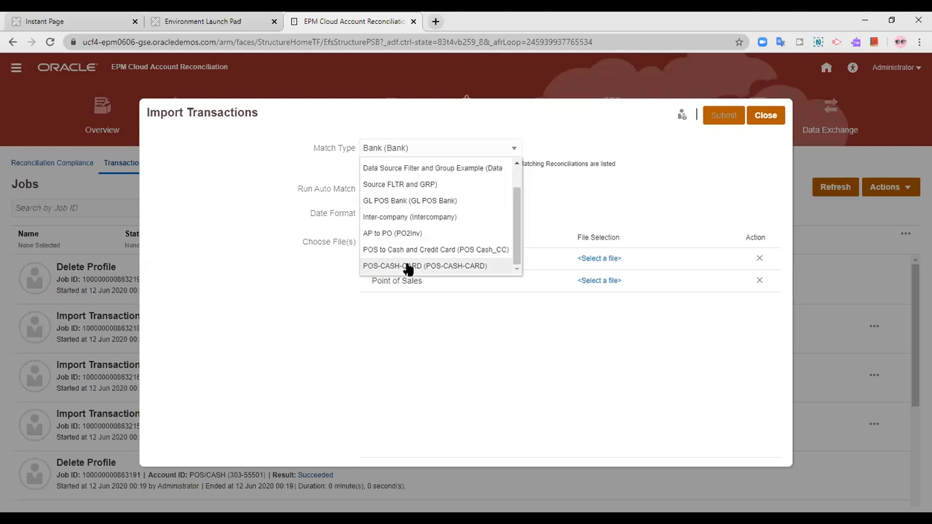
{"action": "left_click", "coordinate": [406, 266]}
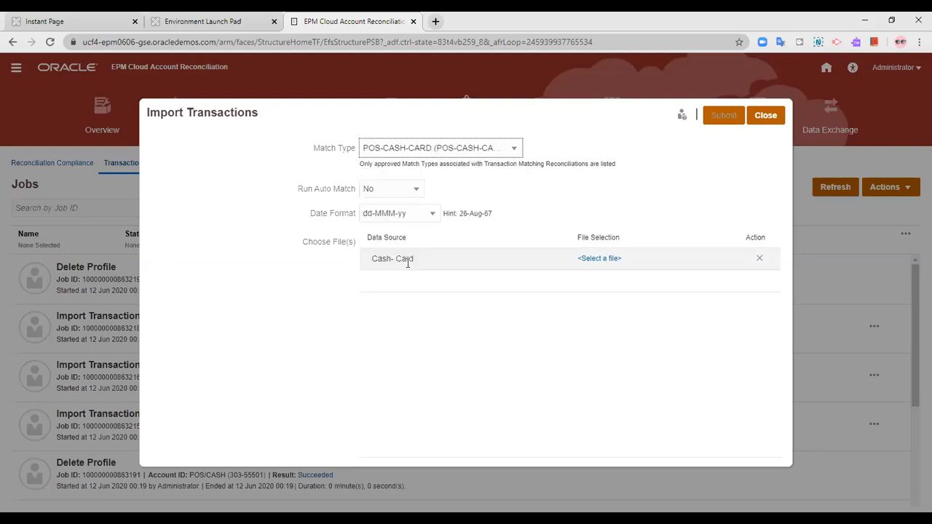
Step: Set the import to run Auto Match and keep the dd-MMM-yy date format
{"action": "left_click", "coordinate": [390, 189]}
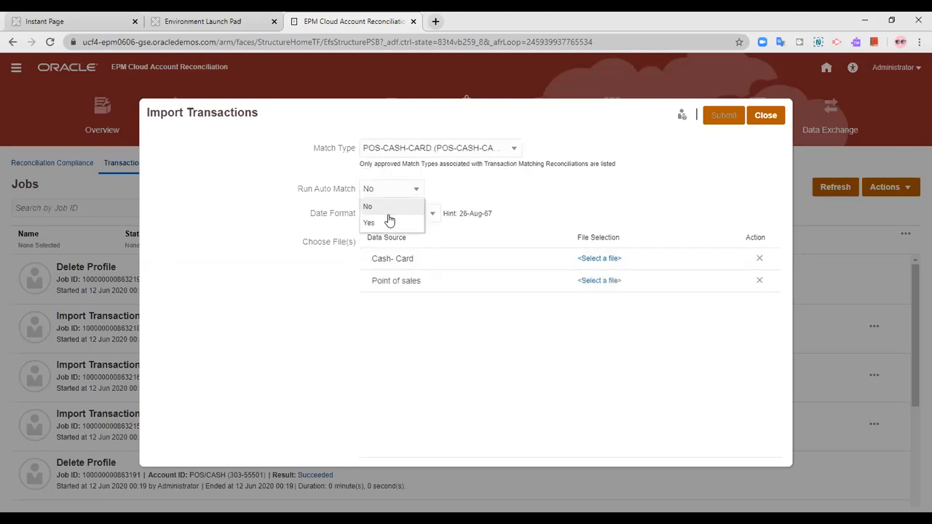
{"action": "left_click", "coordinate": [388, 218]}
{"action": "left_click", "coordinate": [388, 213]}
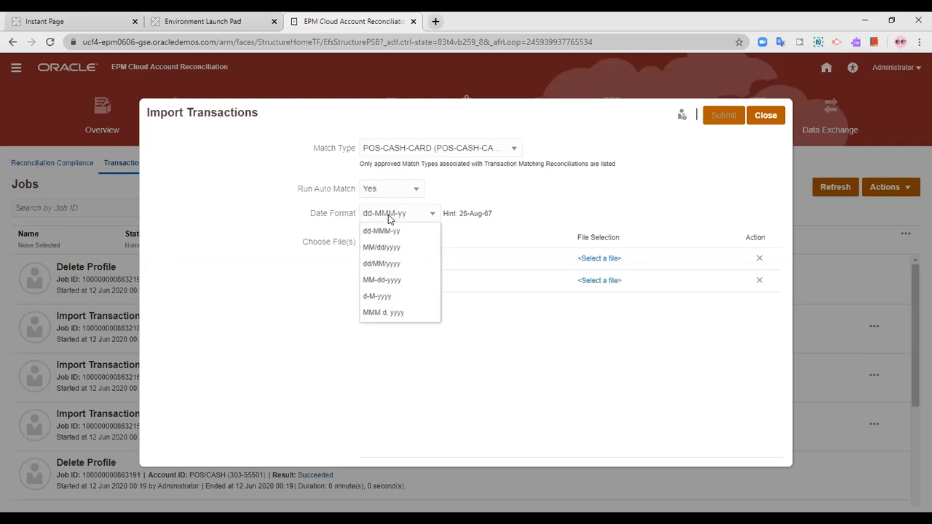
{"action": "left_click", "coordinate": [388, 217]}
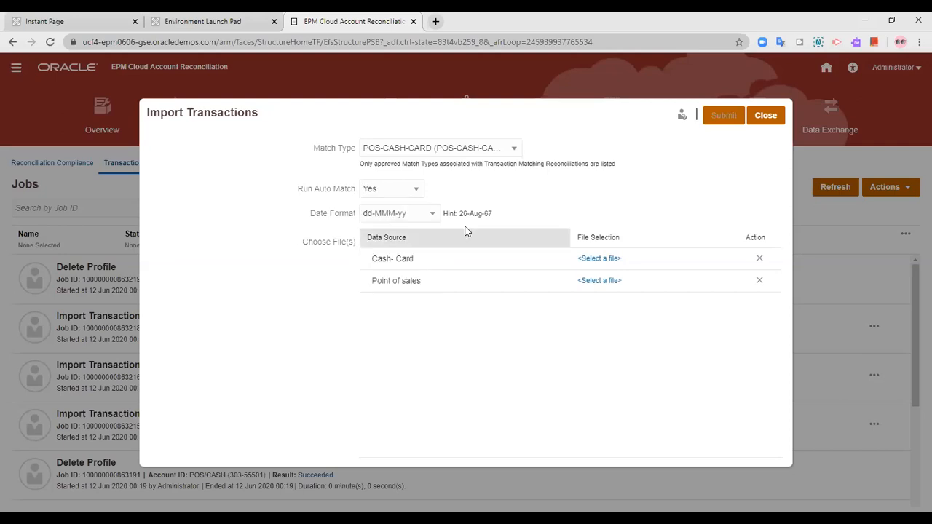
Step: Choose the BANK file from the Desktop as the import file for the Cash- Card data source
{"action": "left_click", "coordinate": [600, 260]}
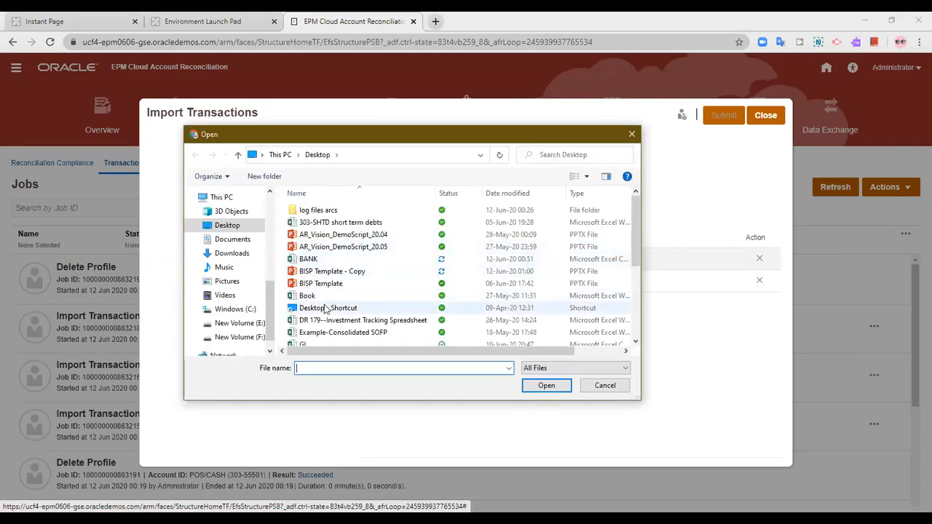
{"action": "left_click", "coordinate": [631, 134]}
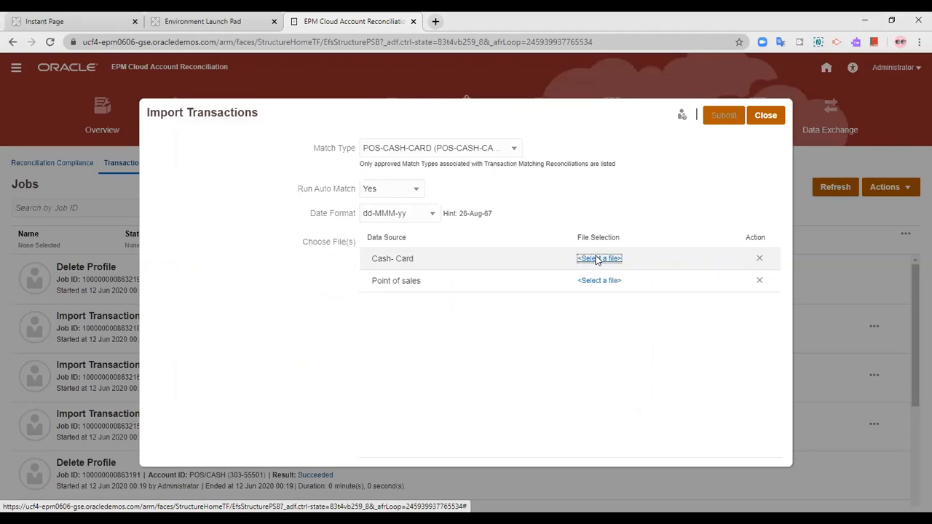
{"action": "left_click", "coordinate": [312, 260]}
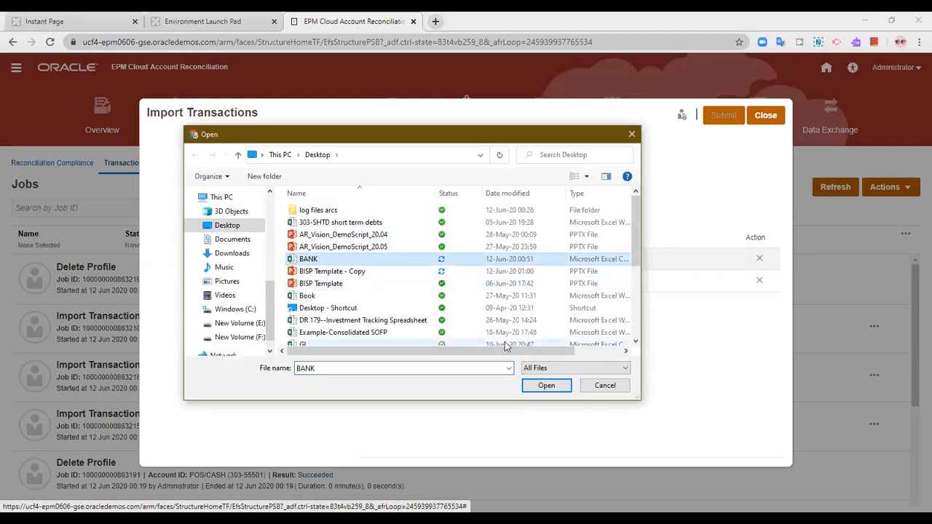
{"action": "left_click", "coordinate": [558, 385]}
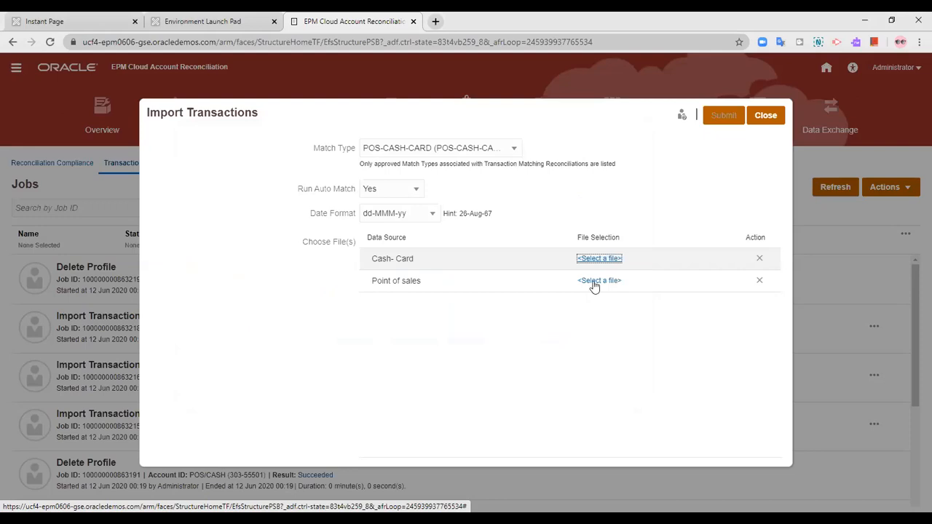
Step: Choose the POS file from the Desktop as the import file for the Point of sales data source
{"action": "left_click", "coordinate": [595, 281]}
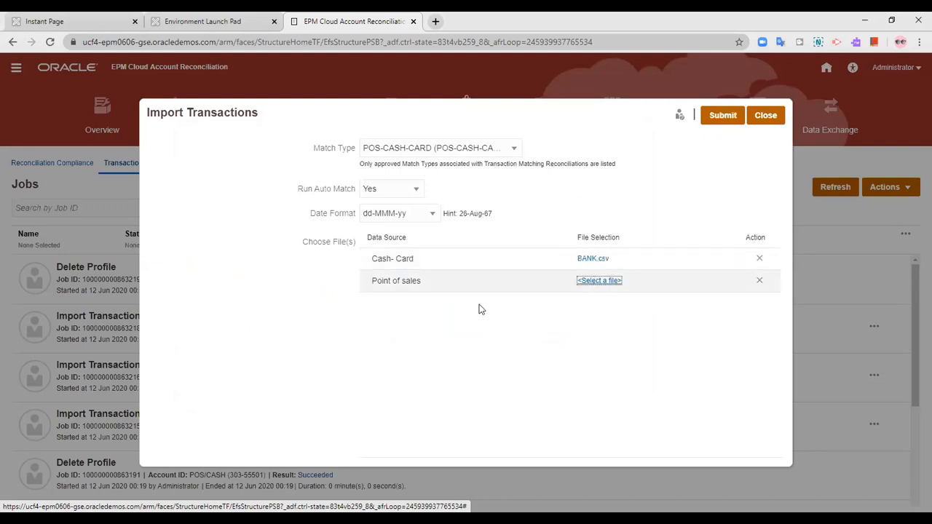
{"action": "left_click", "coordinate": [601, 285]}
{"action": "scroll", "coordinate": [327, 291], "scroll_direction": "down", "scroll_amount": 5}
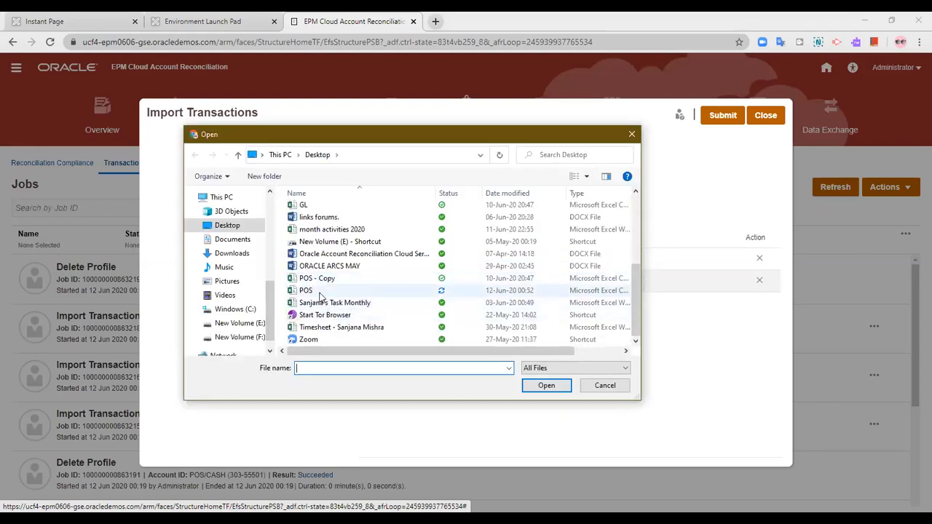
{"action": "left_click", "coordinate": [318, 292]}
{"action": "left_click", "coordinate": [546, 387]}
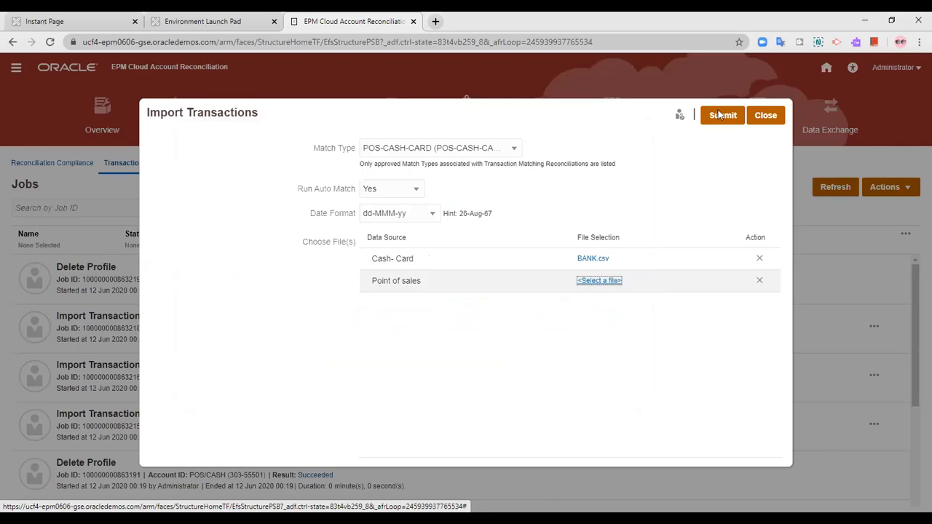
Step: Submit the transaction import and check the result of the newest Import Transactions and Auto Match job
{"action": "left_click", "coordinate": [723, 117]}
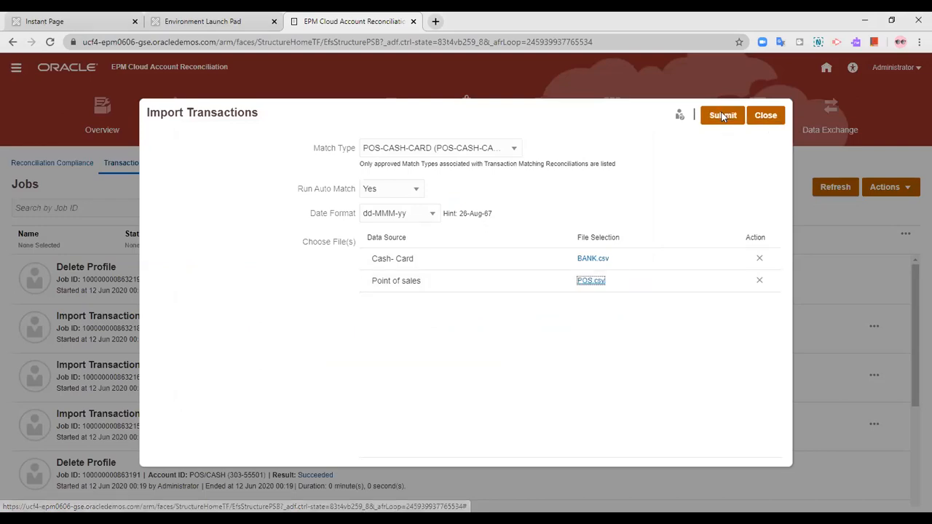
{"action": "left_click", "coordinate": [446, 264]}
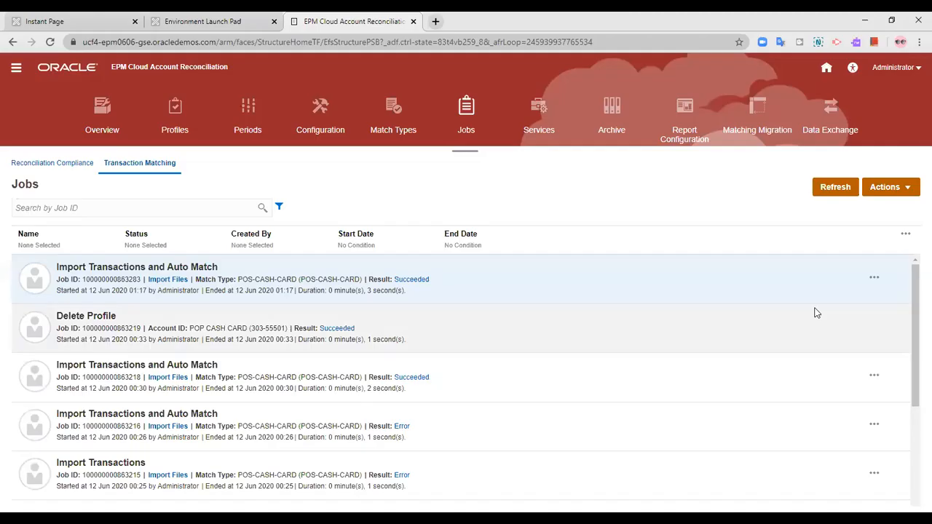
{"action": "left_click", "coordinate": [297, 272]}
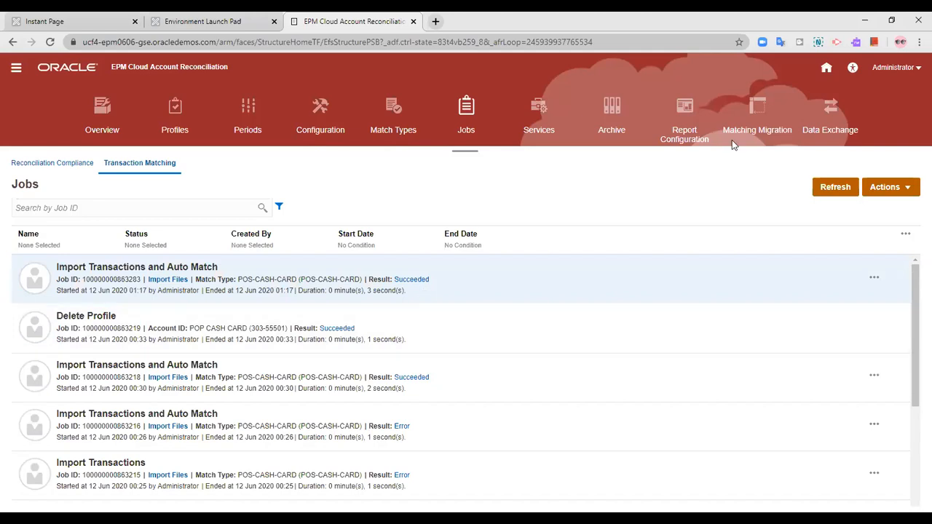
Step: Go from the home page to Matching and open the POS CASH CARD TM reconciliation of account 303-POCA
{"action": "left_click", "coordinate": [827, 68]}
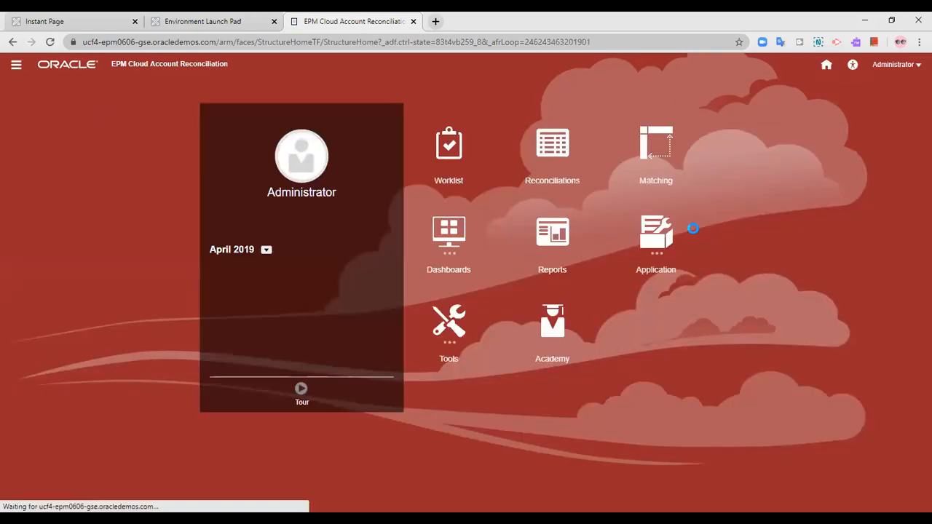
{"action": "left_click", "coordinate": [654, 148]}
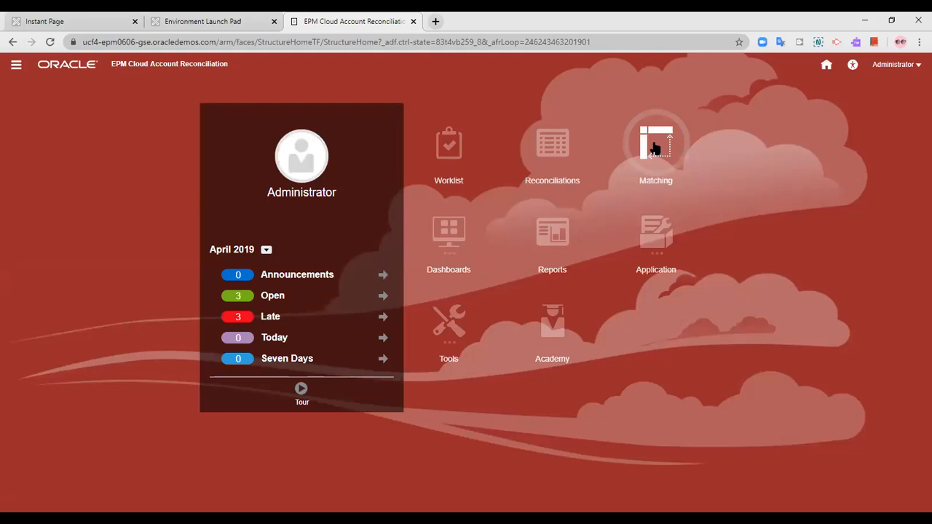
{"action": "scroll", "coordinate": [186, 341], "scroll_direction": "down", "scroll_amount": 1}
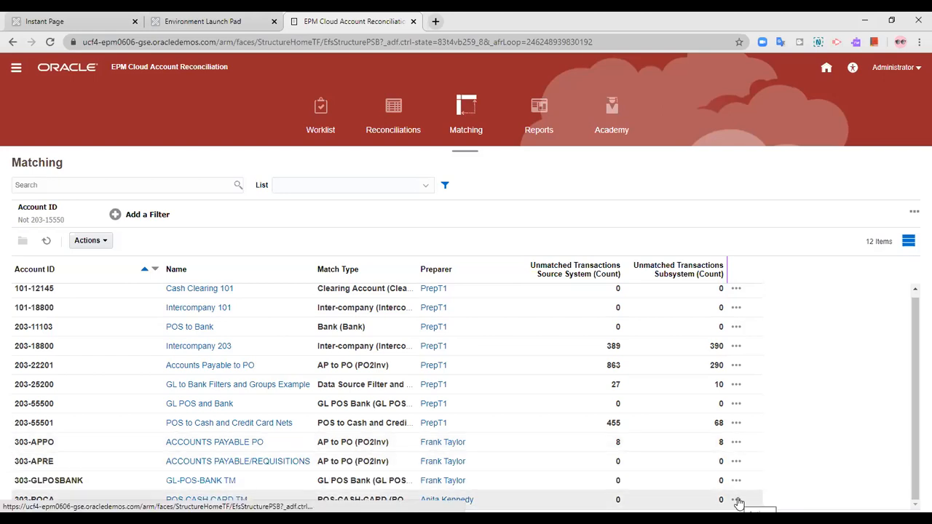
{"action": "left_click", "coordinate": [180, 501]}
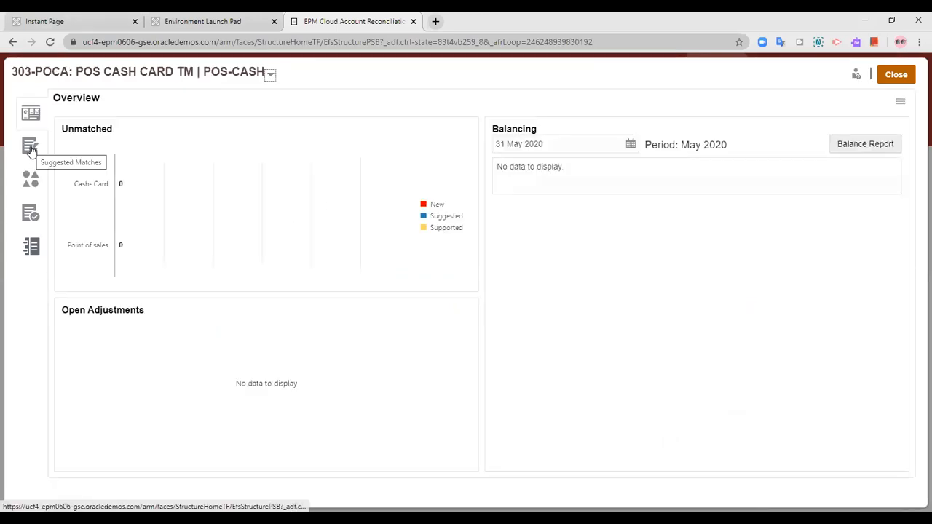
Step: Review the suggested matches, unmatched transactions, confirmed matches and overview of the reconciliation, then close it
{"action": "left_click", "coordinate": [31, 148]}
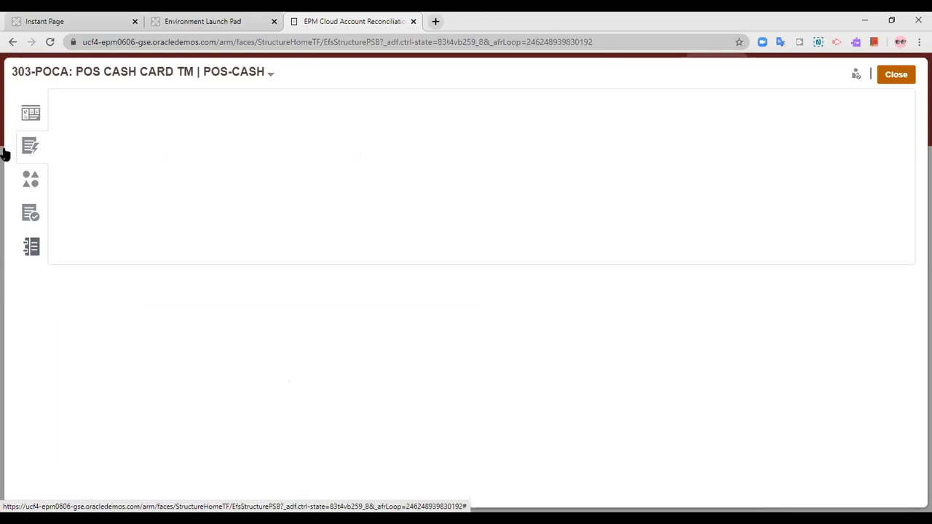
{"action": "left_click", "coordinate": [31, 182]}
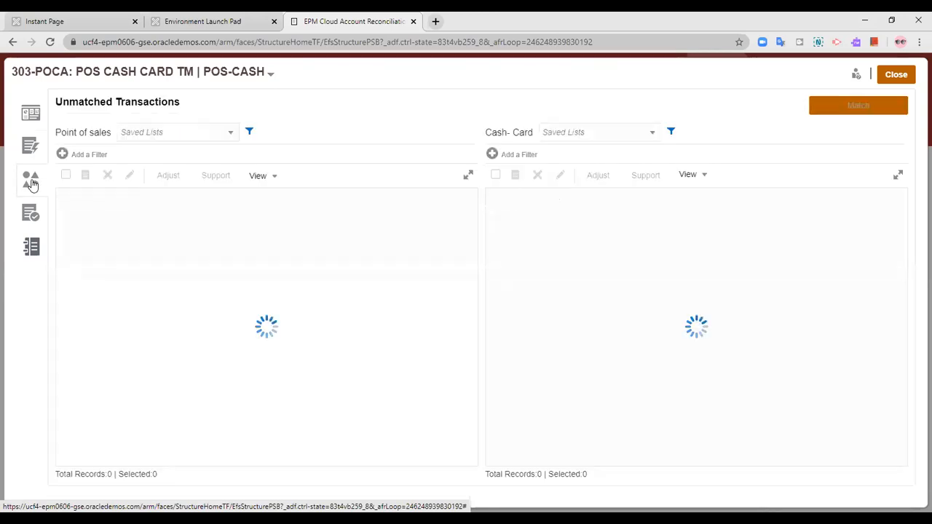
{"action": "left_click", "coordinate": [33, 215]}
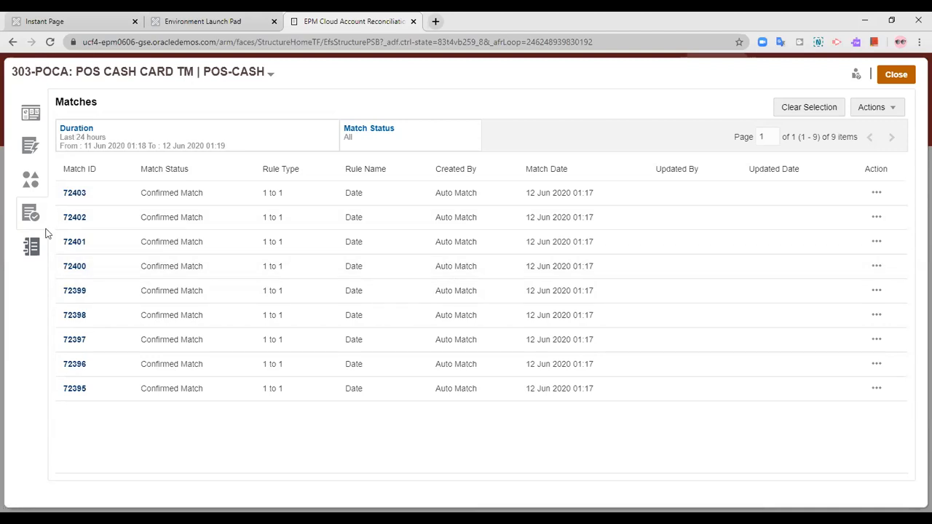
{"action": "left_click", "coordinate": [38, 118]}
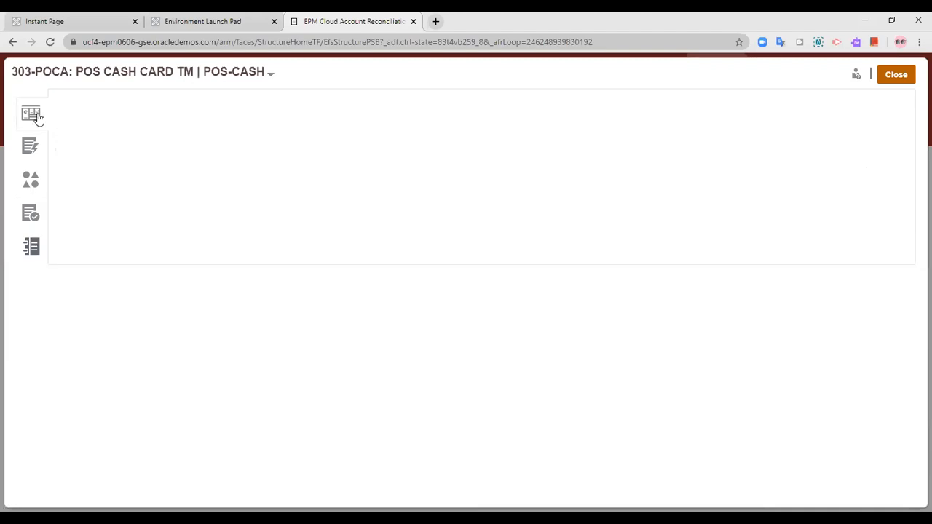
{"action": "left_click", "coordinate": [897, 75]}
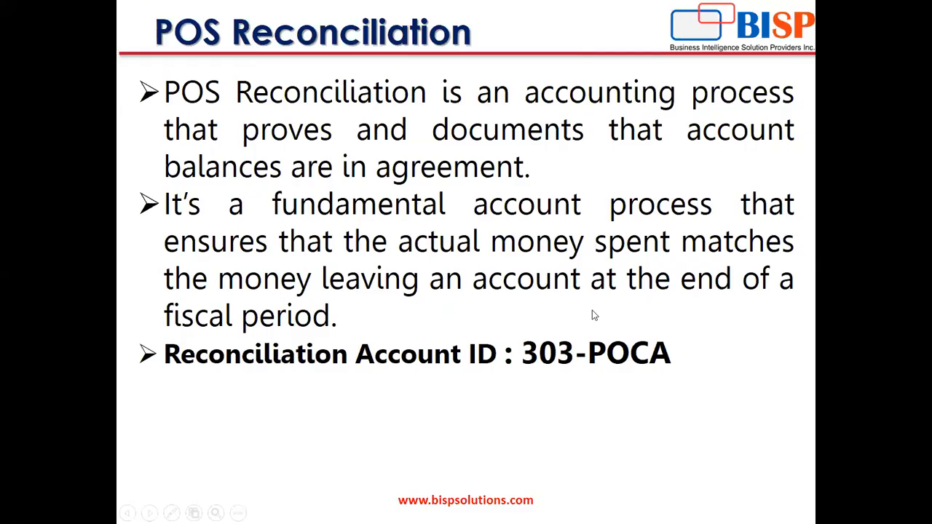
{"action": "left_click", "coordinate": [592, 311]}
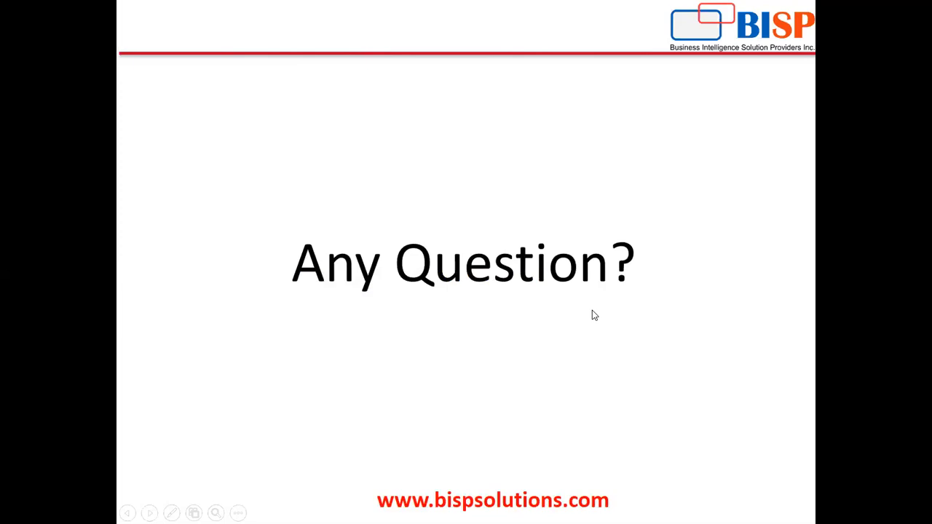